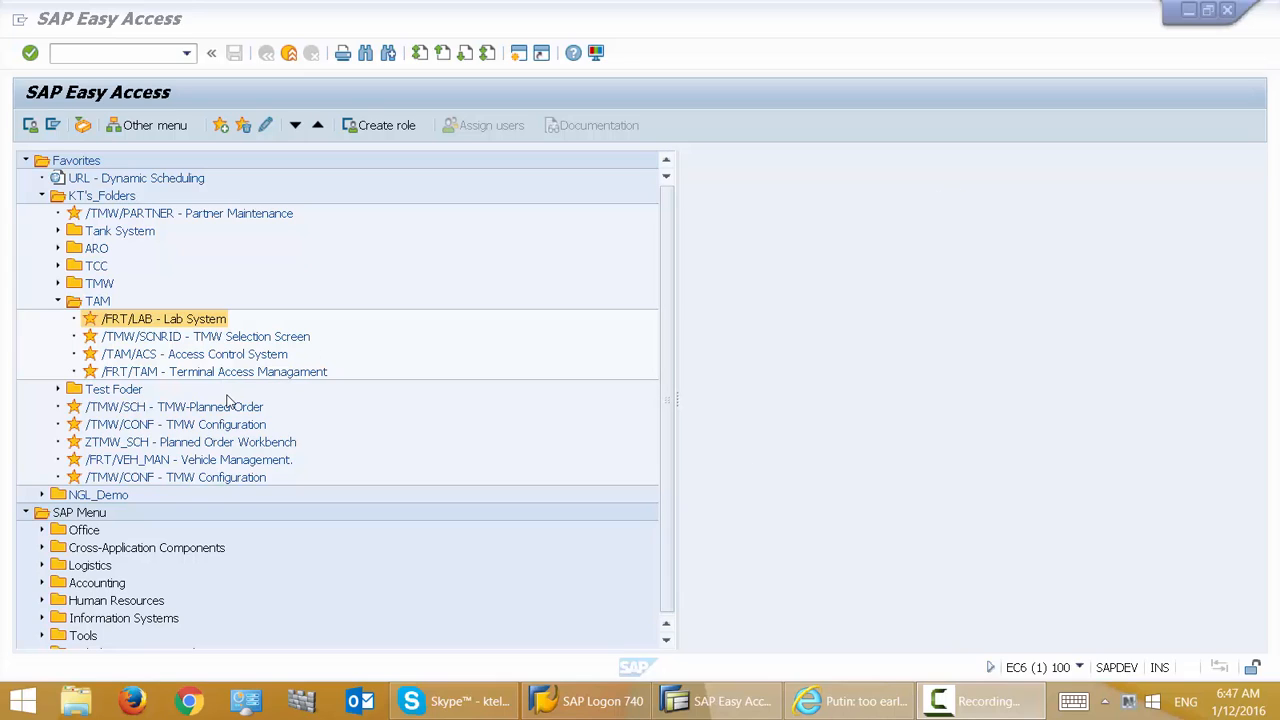
Open the Lab System's test method management and start creating a new test method.
double_click(136, 320)
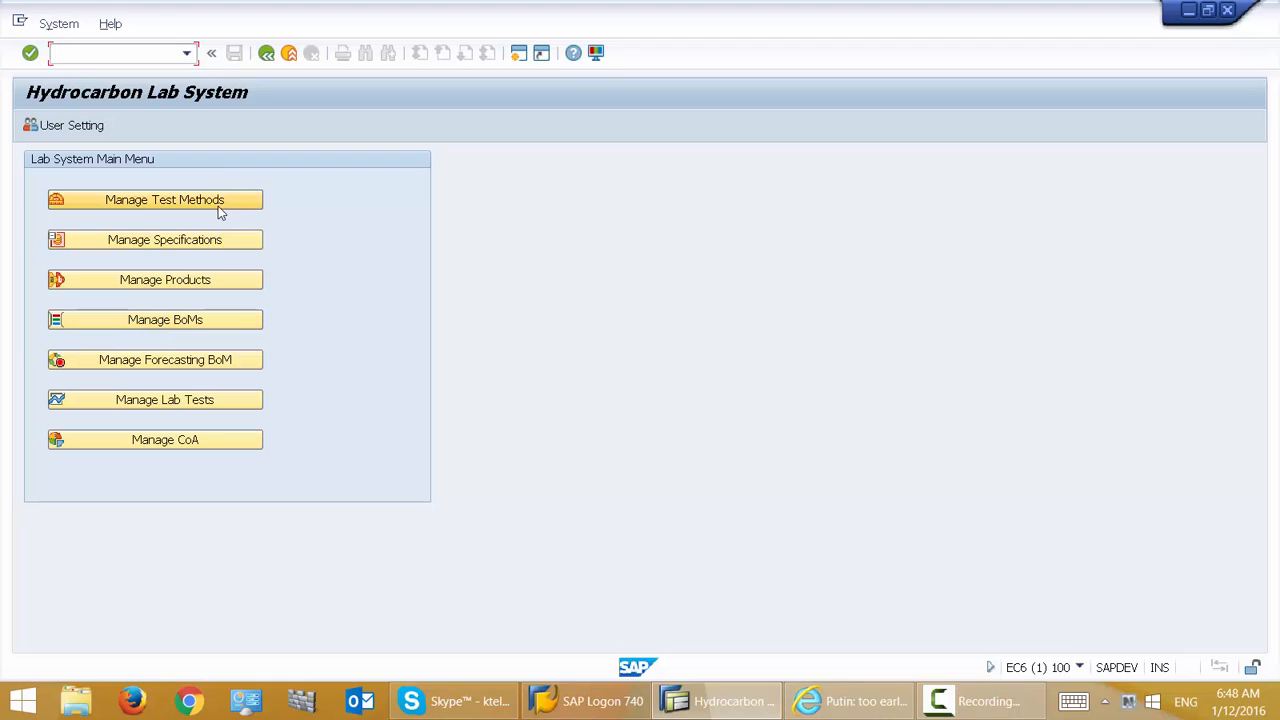
click(160, 205)
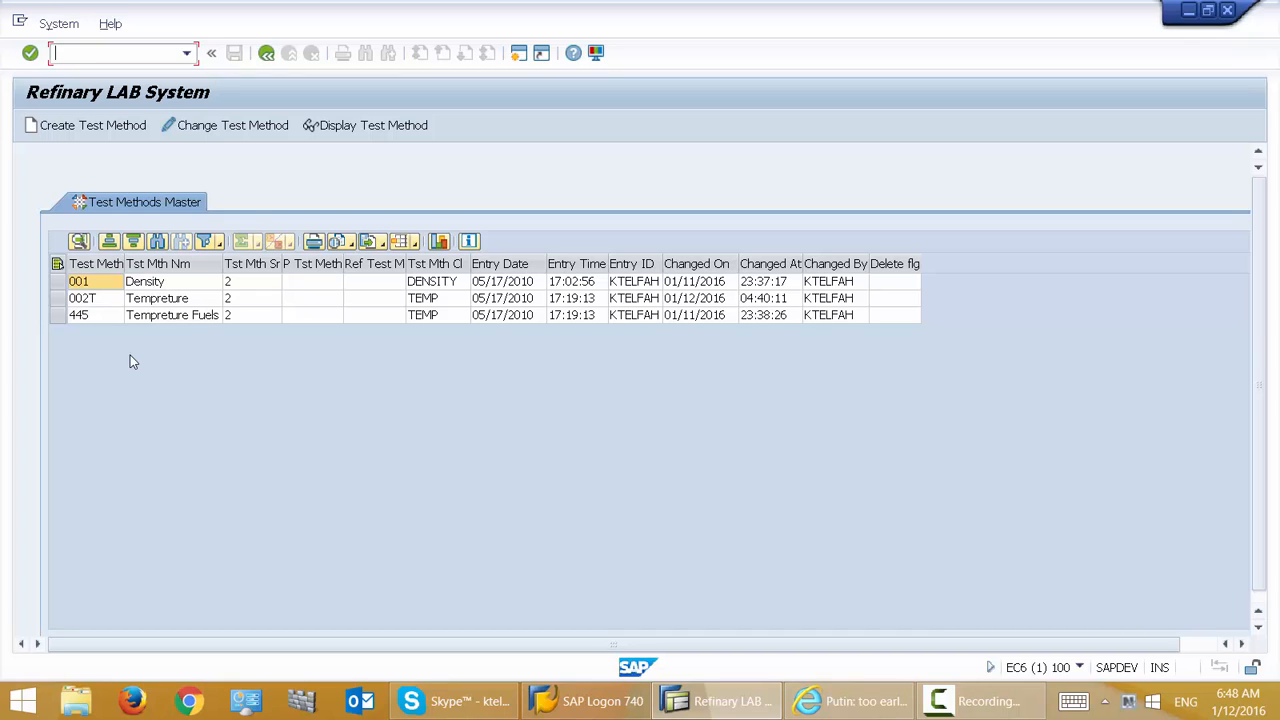
click(98, 129)
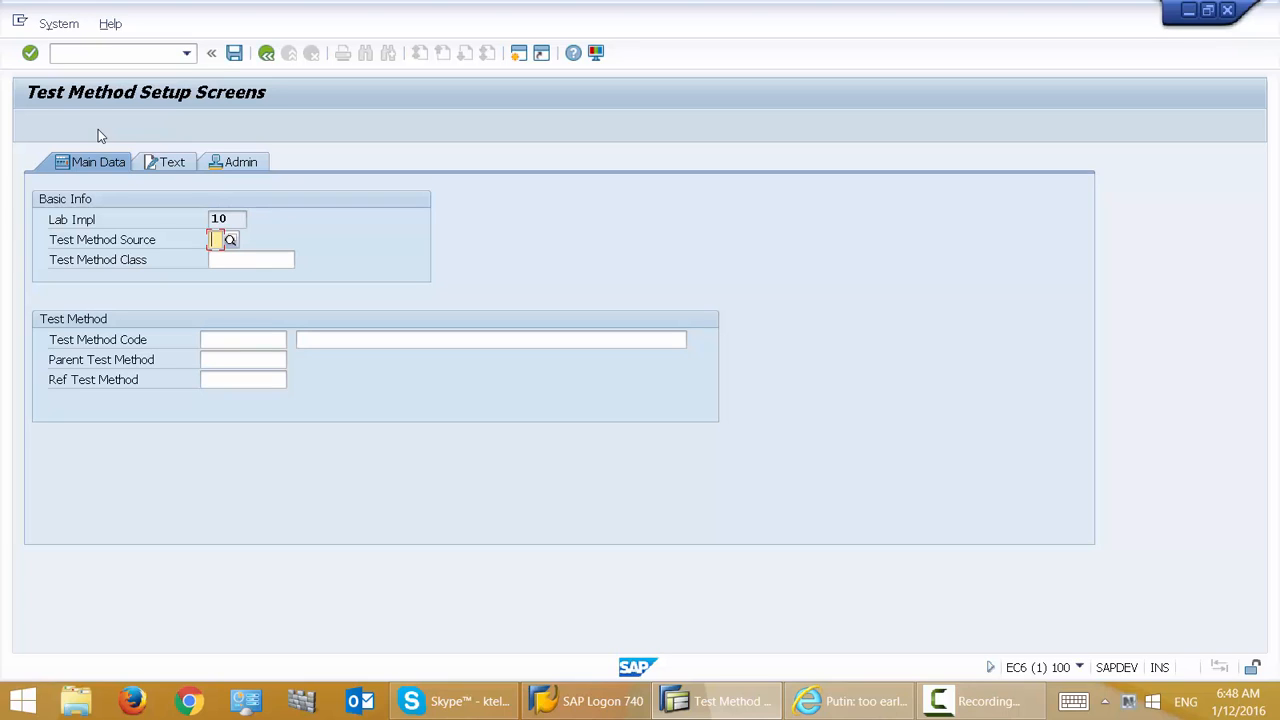
Set the new test method's source to 3 (Customer) and its class to DENSITY.
click(233, 242)
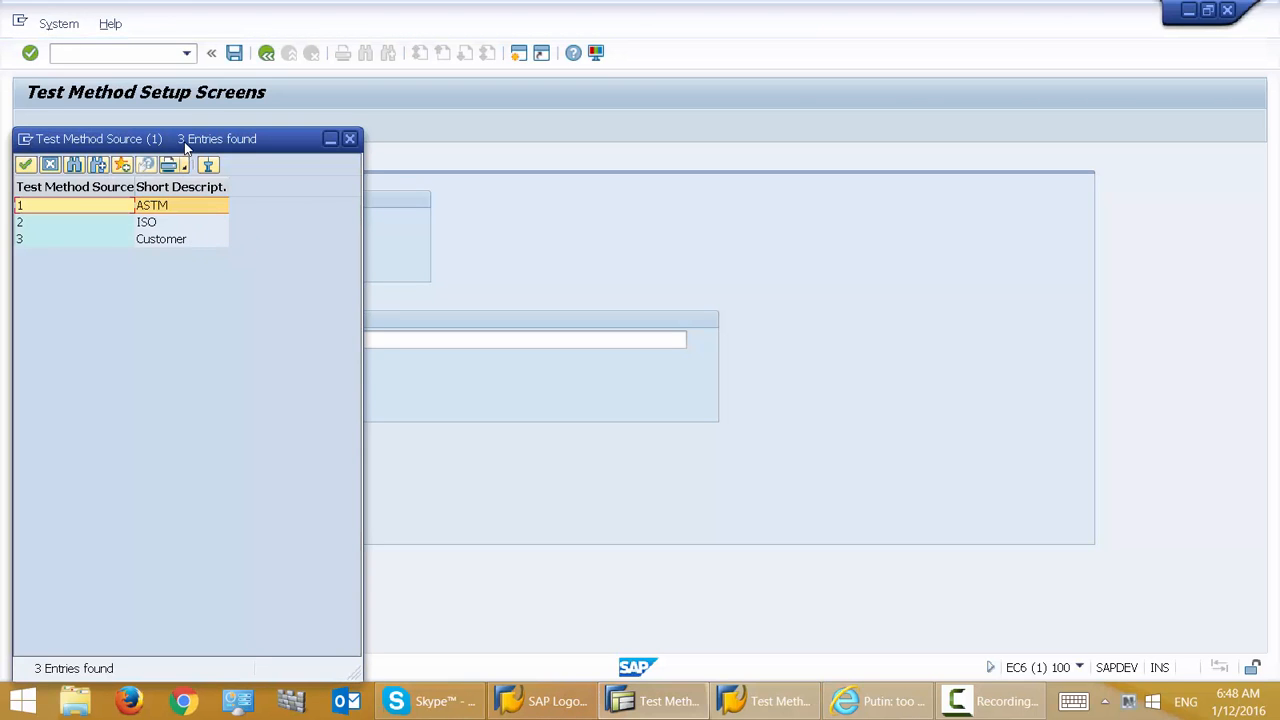
drag(186, 138, 476, 120)
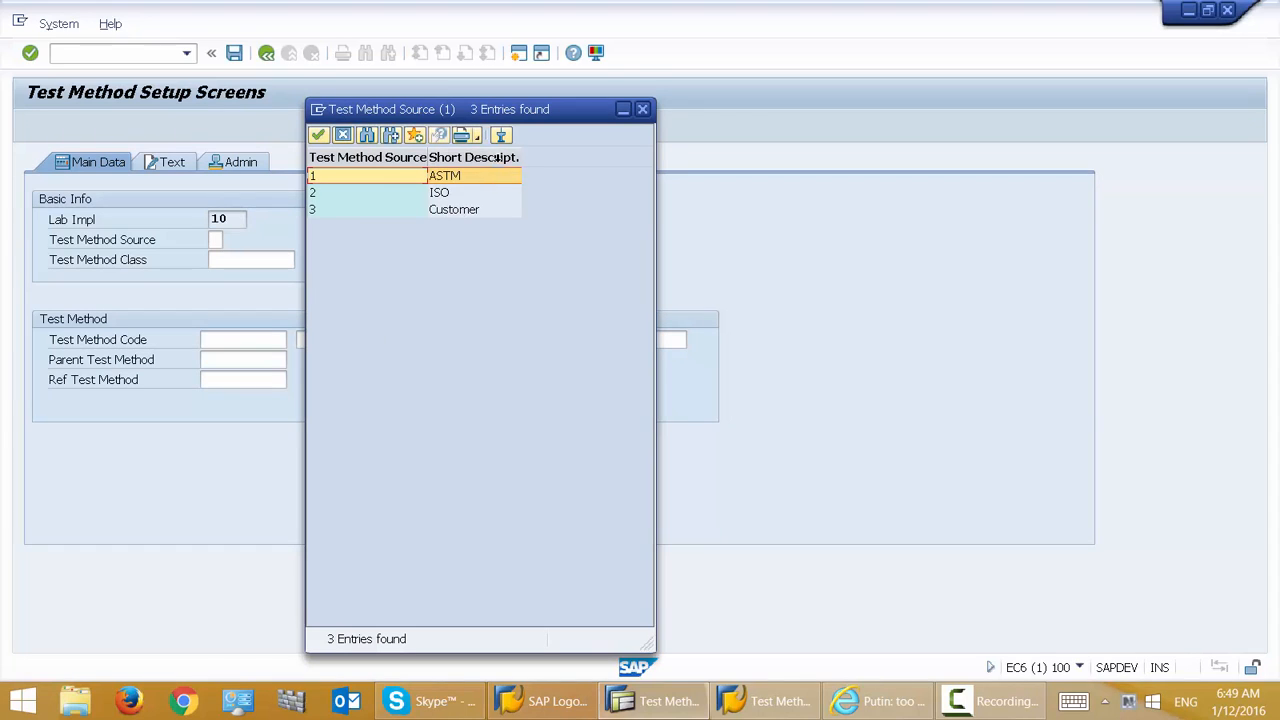
double_click(334, 212)
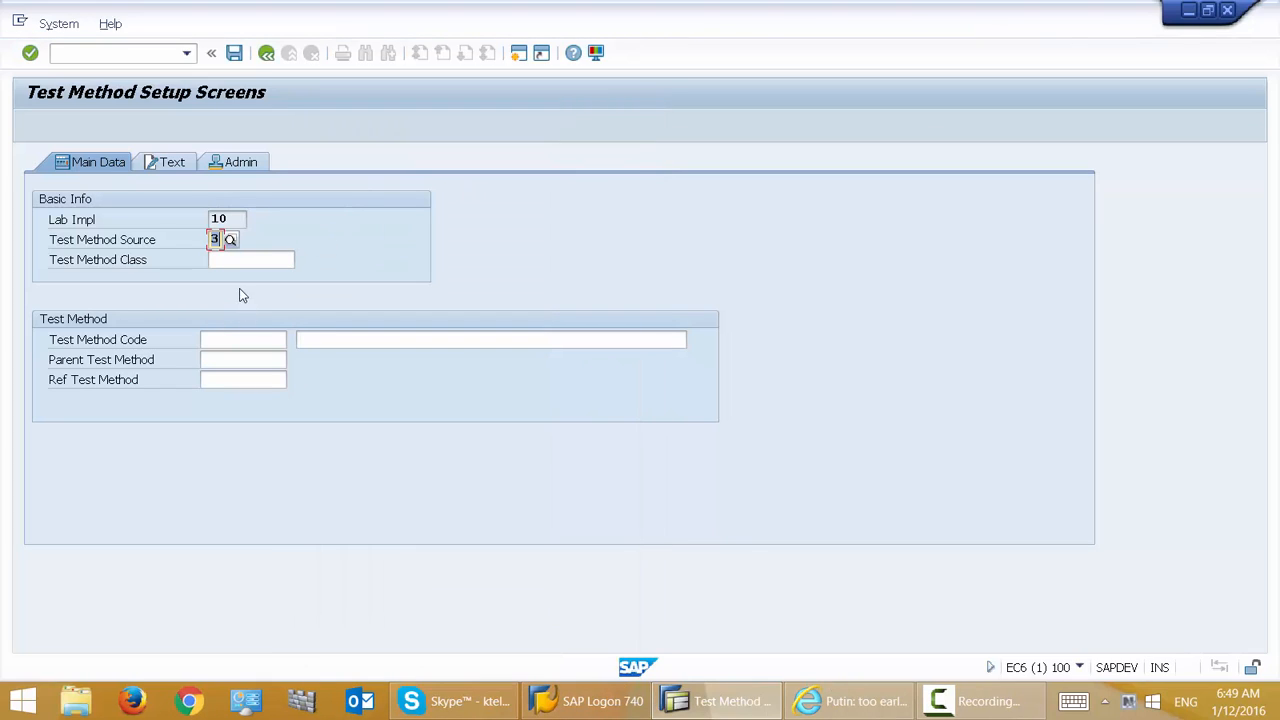
click(264, 260)
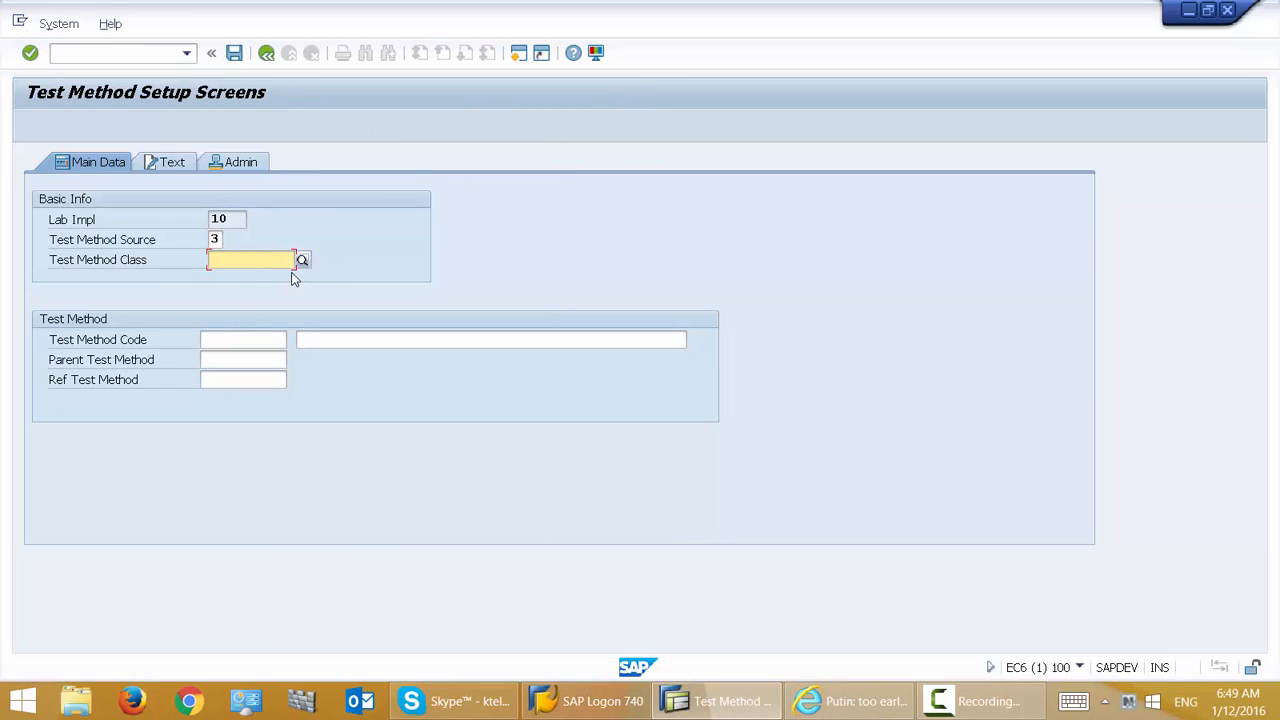
click(302, 262)
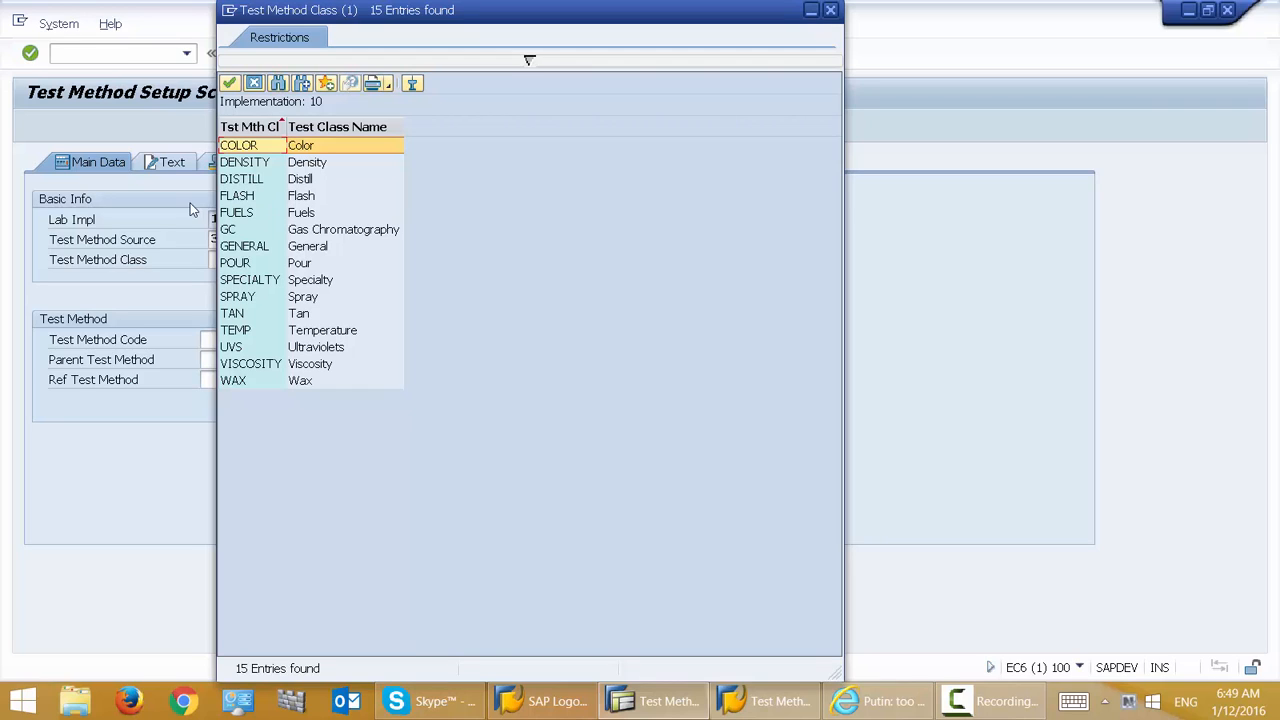
click(245, 167)
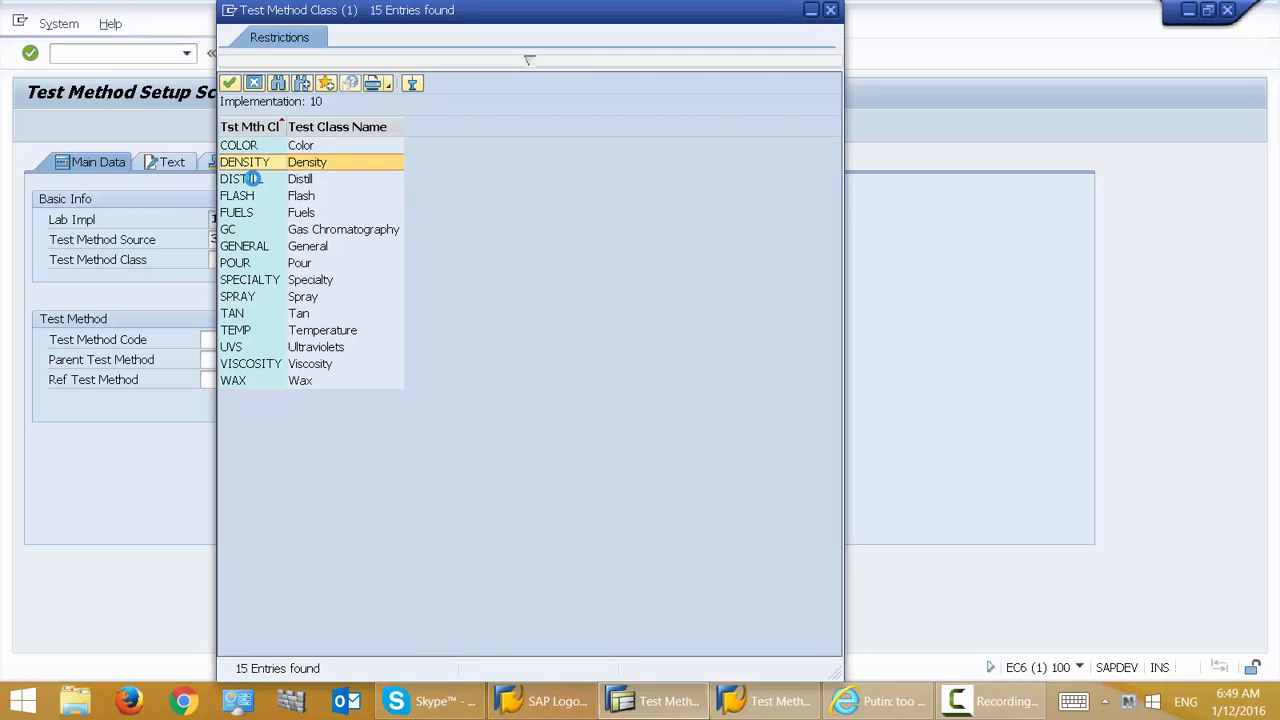
double_click(245, 167)
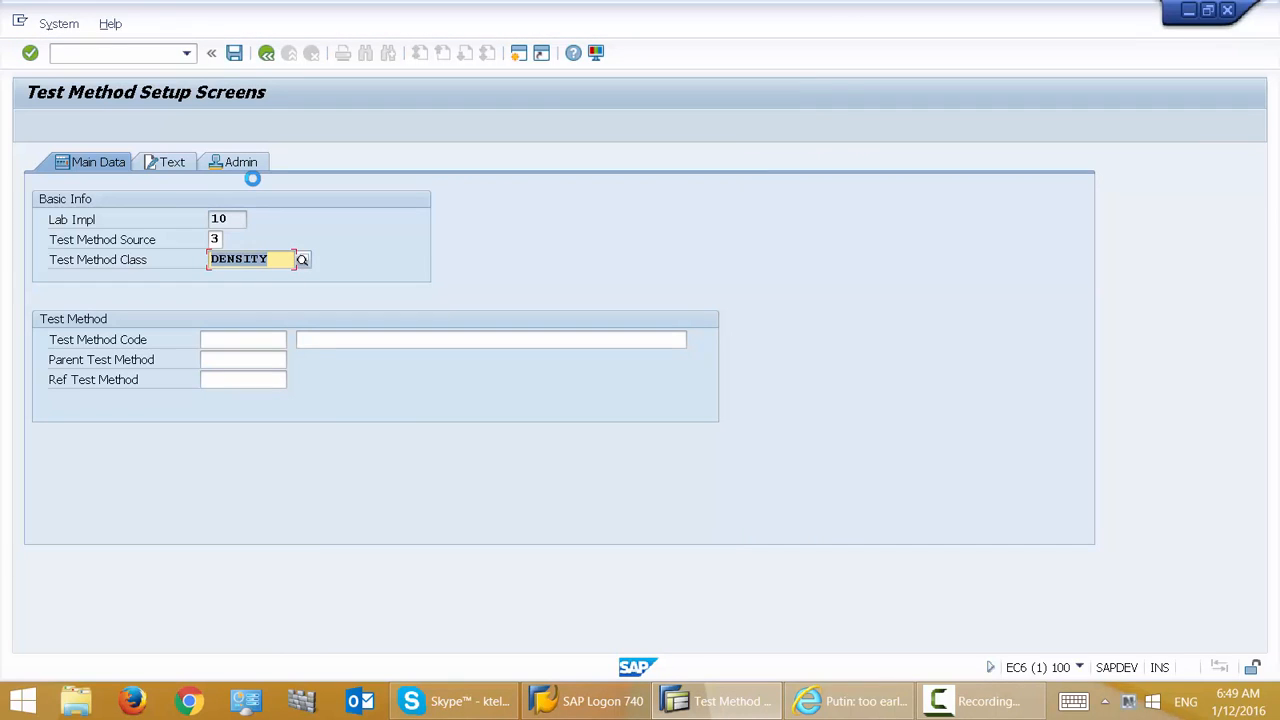
Enter D787 as the test method code and "Density Test for Lubs" as its description.
click(250, 336)
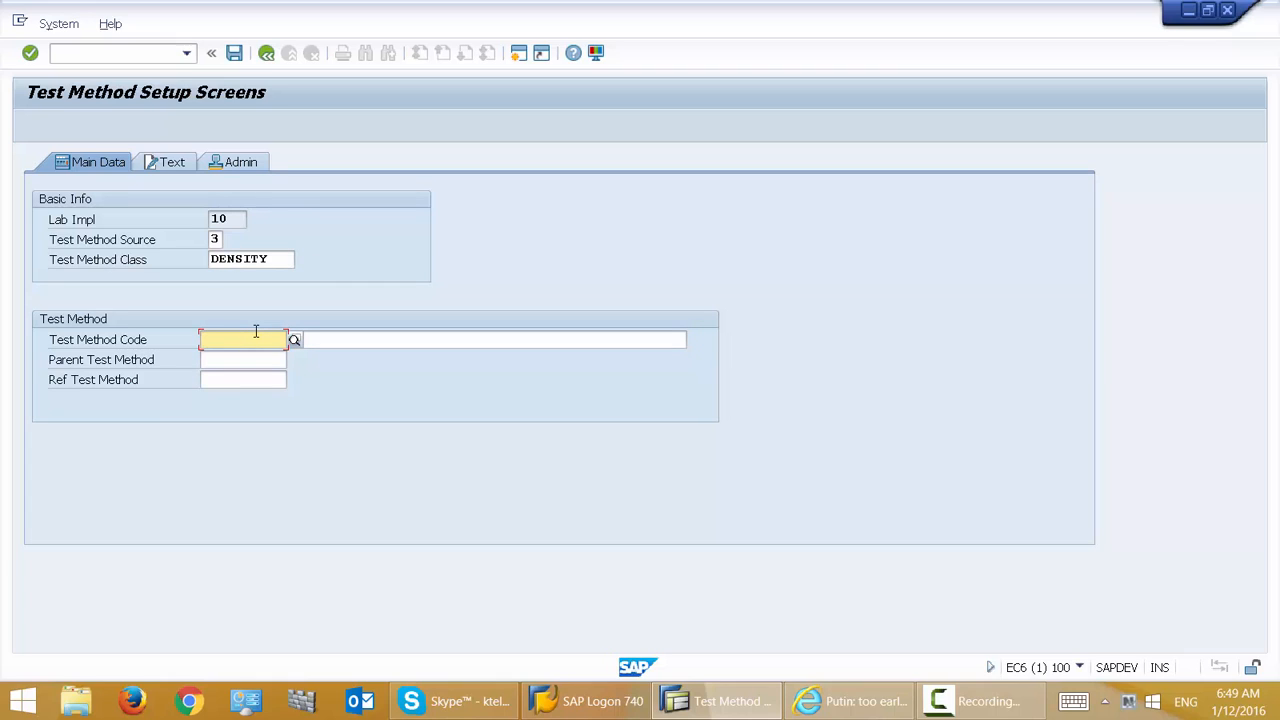
text(D)
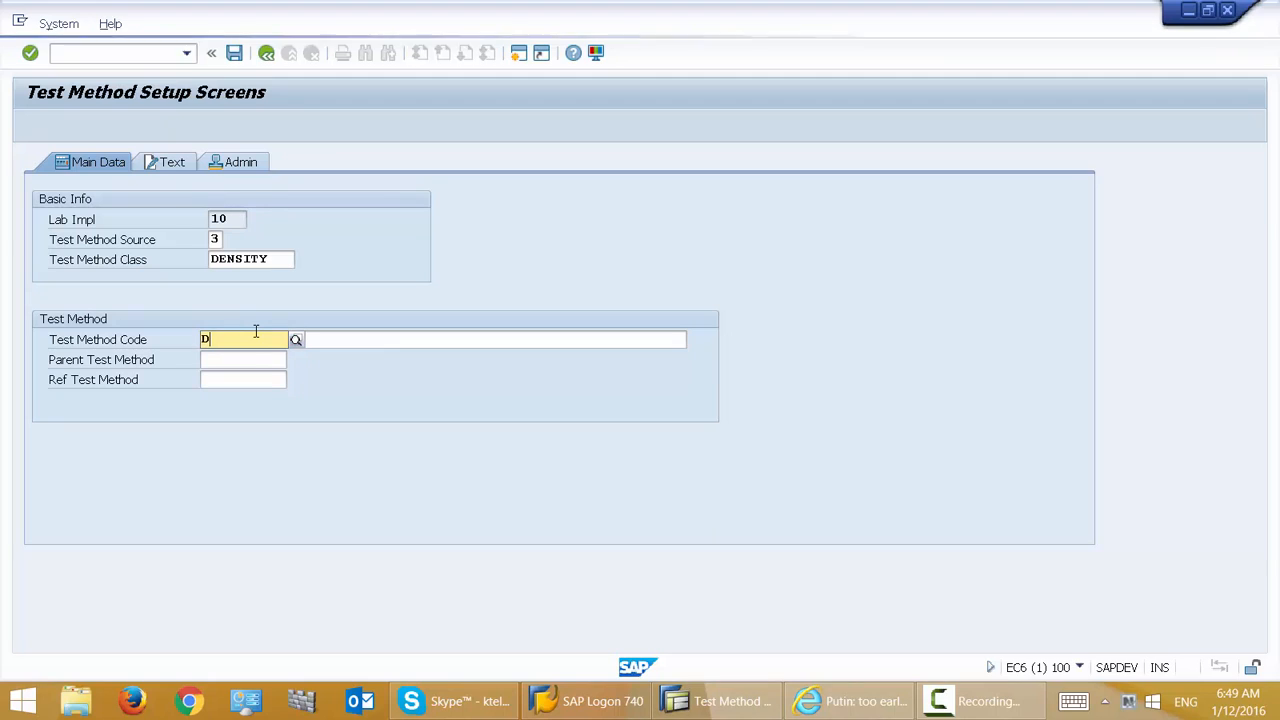
text(&*C)
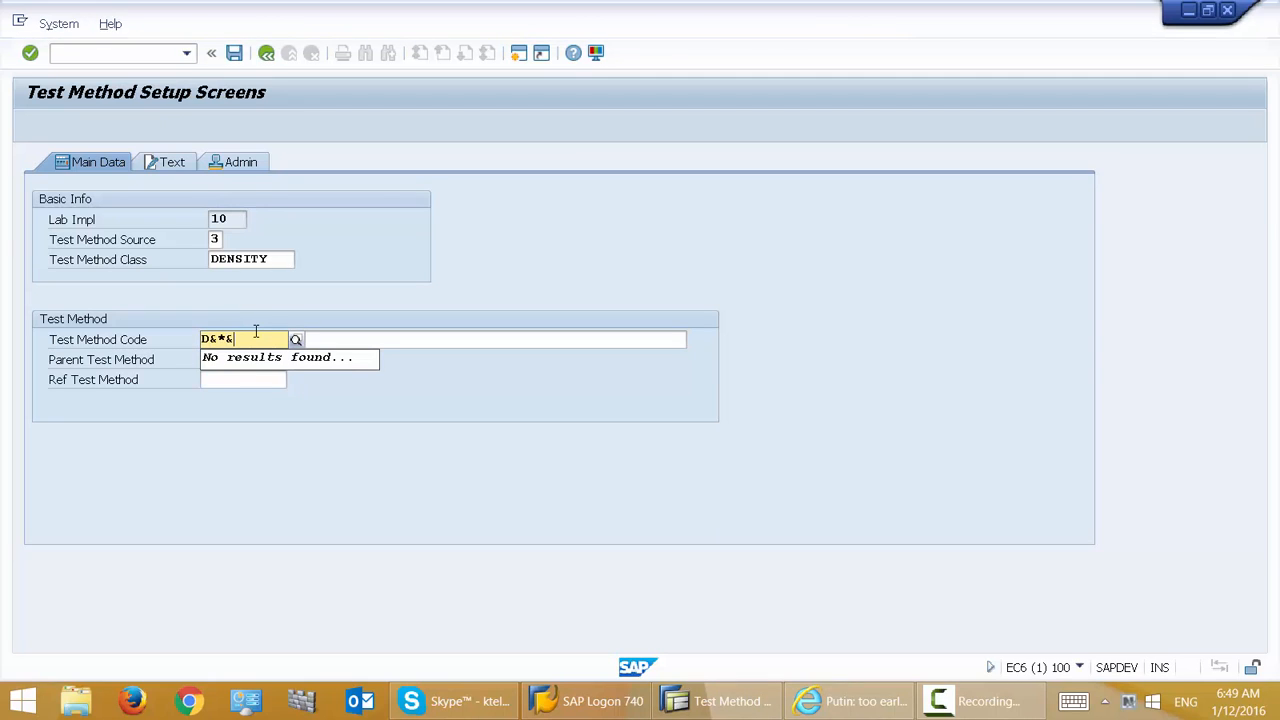
key(BackSpace)
key(BackSpace)
key(BackSpace)
key(BackSpace)
text(4)
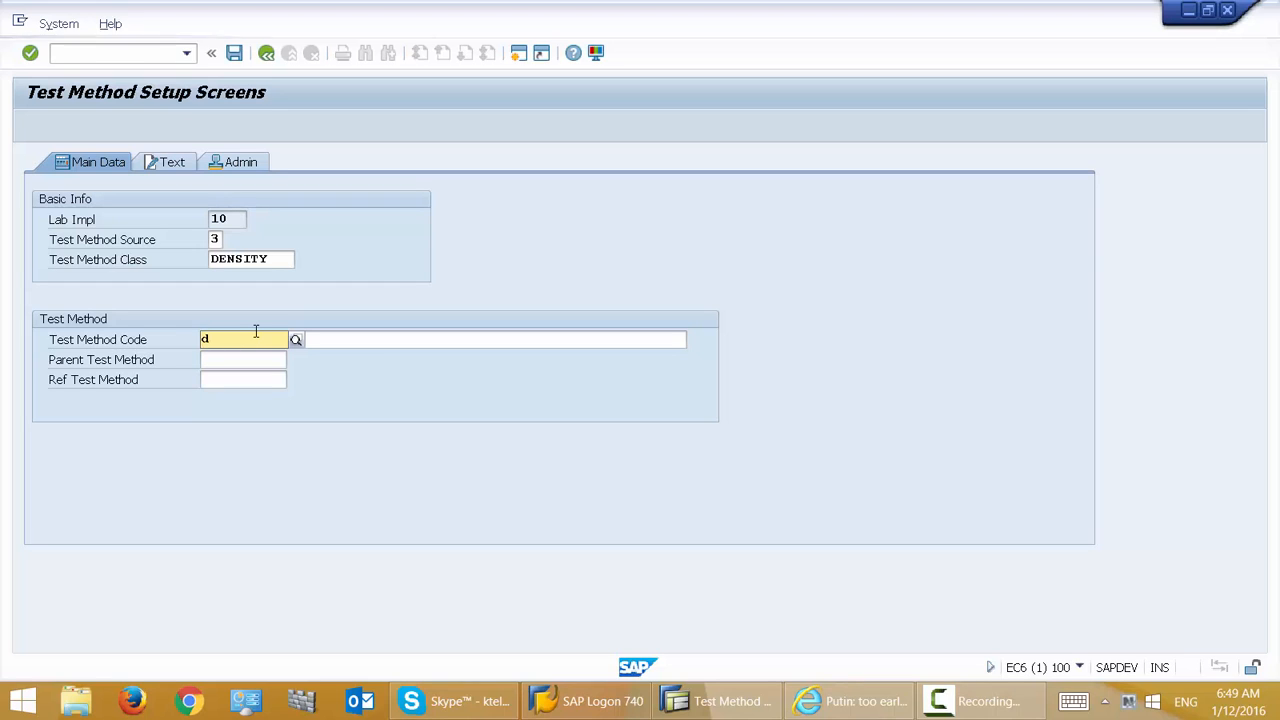
key(BackSpace)
text(D787)
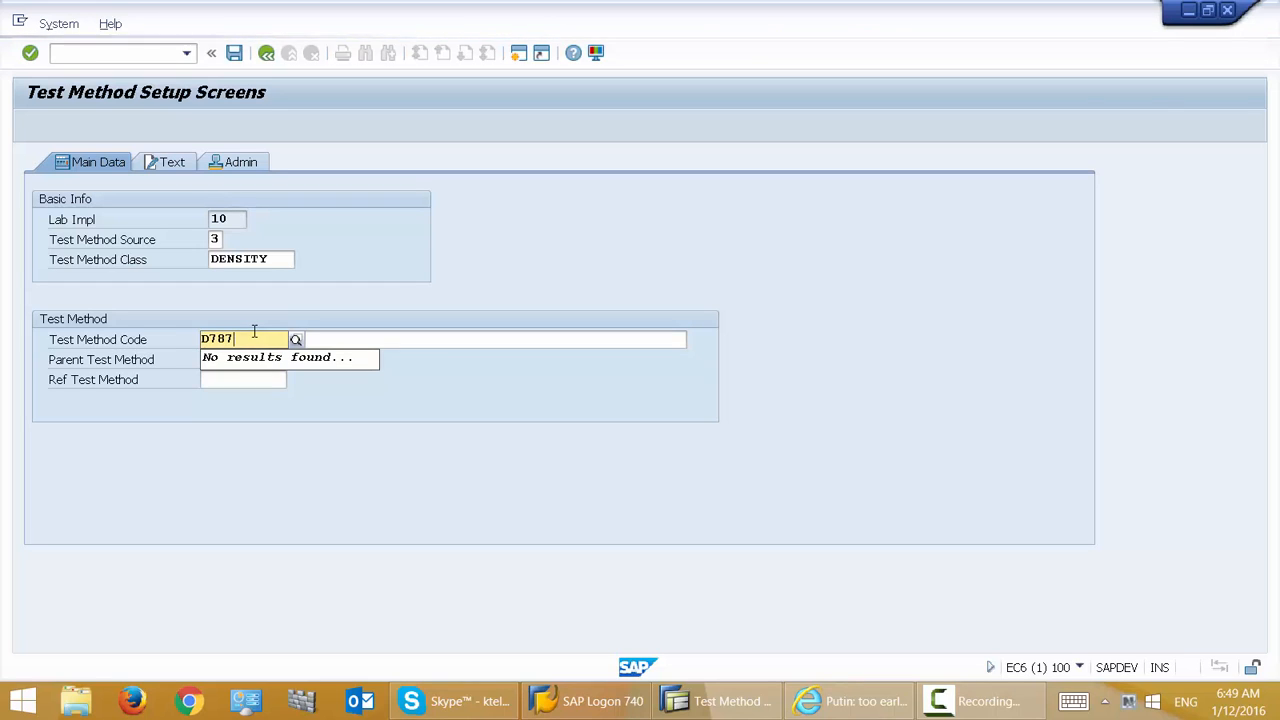
key(Tab)
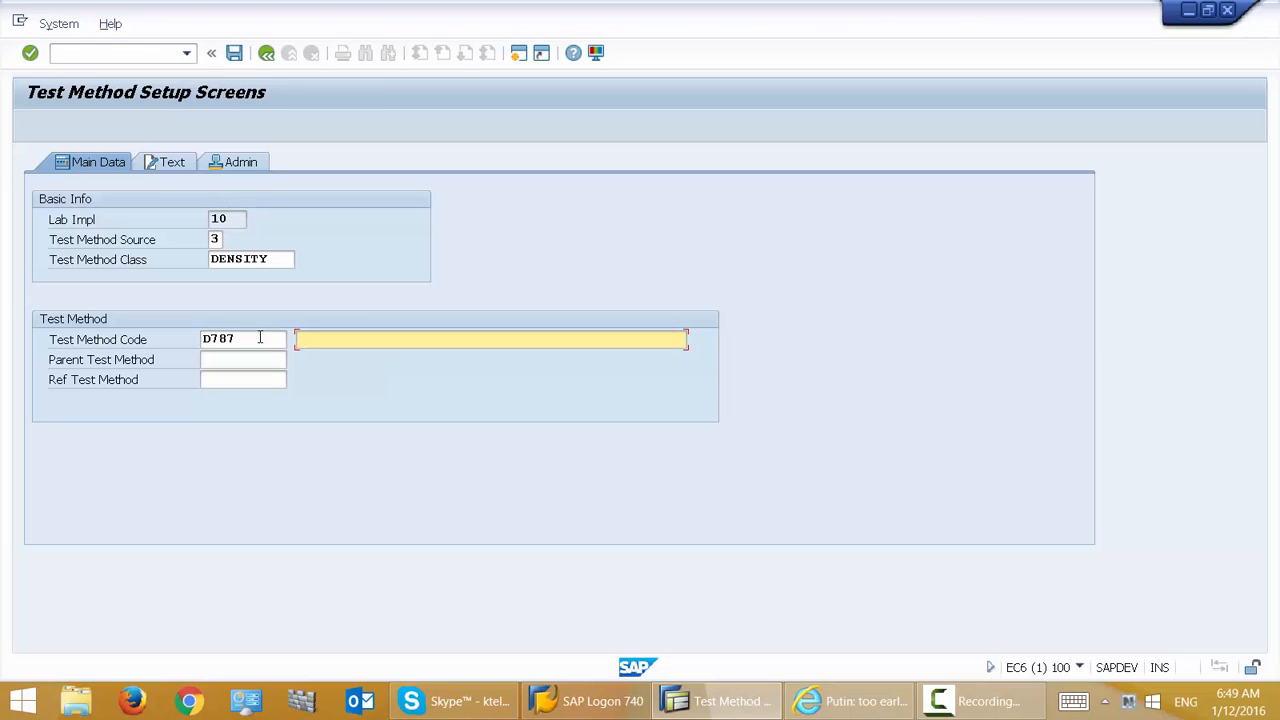
text(De)
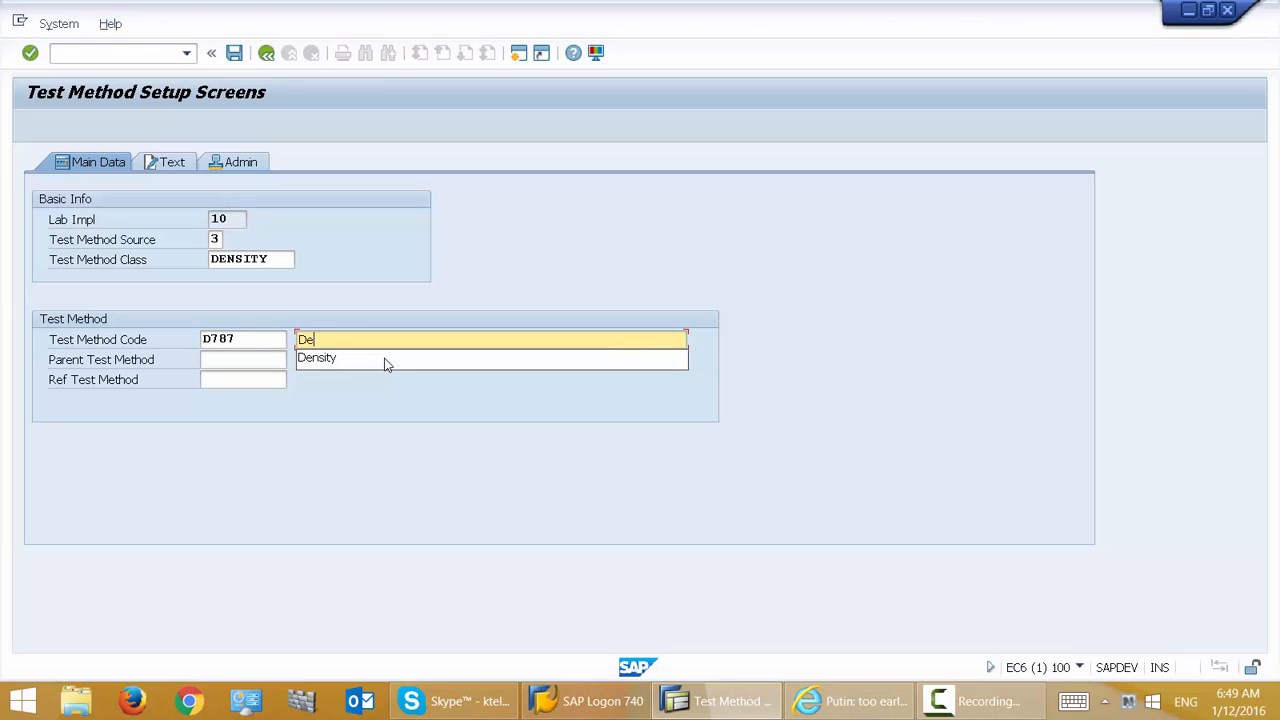
text(nisity Test for Lubs)
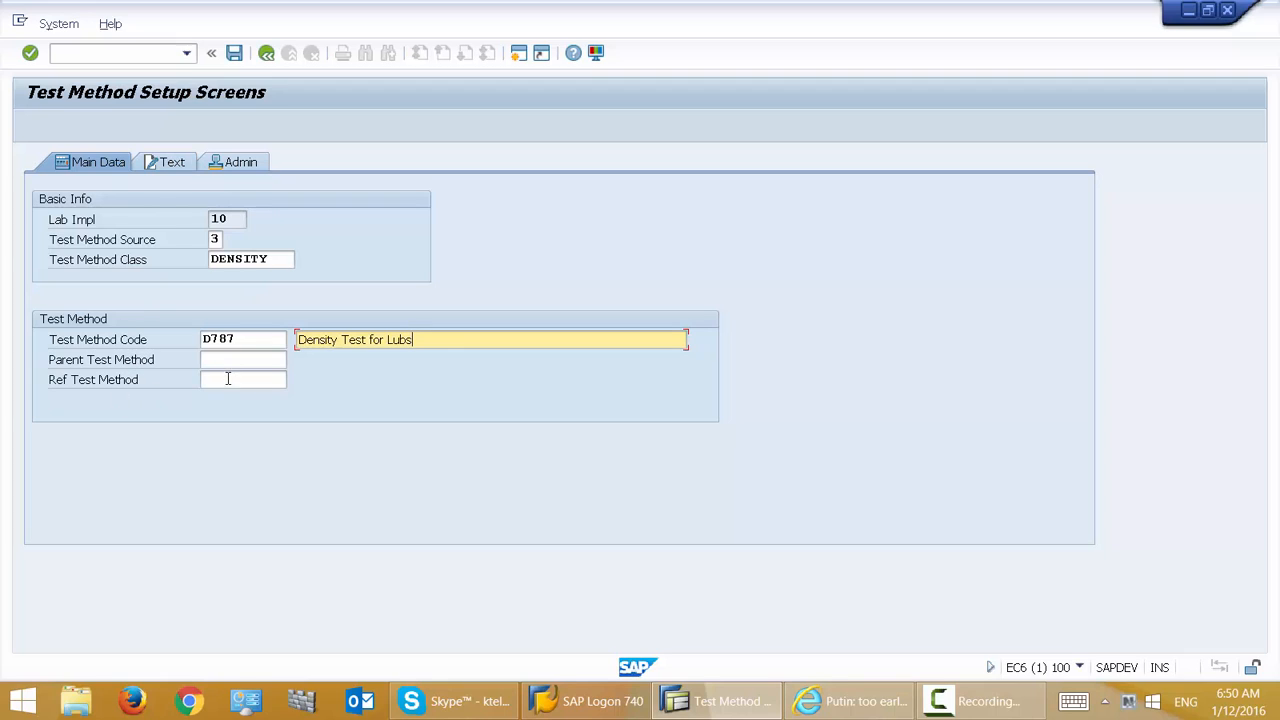
Check the long text page of the new test method and save the test method.
click(180, 163)
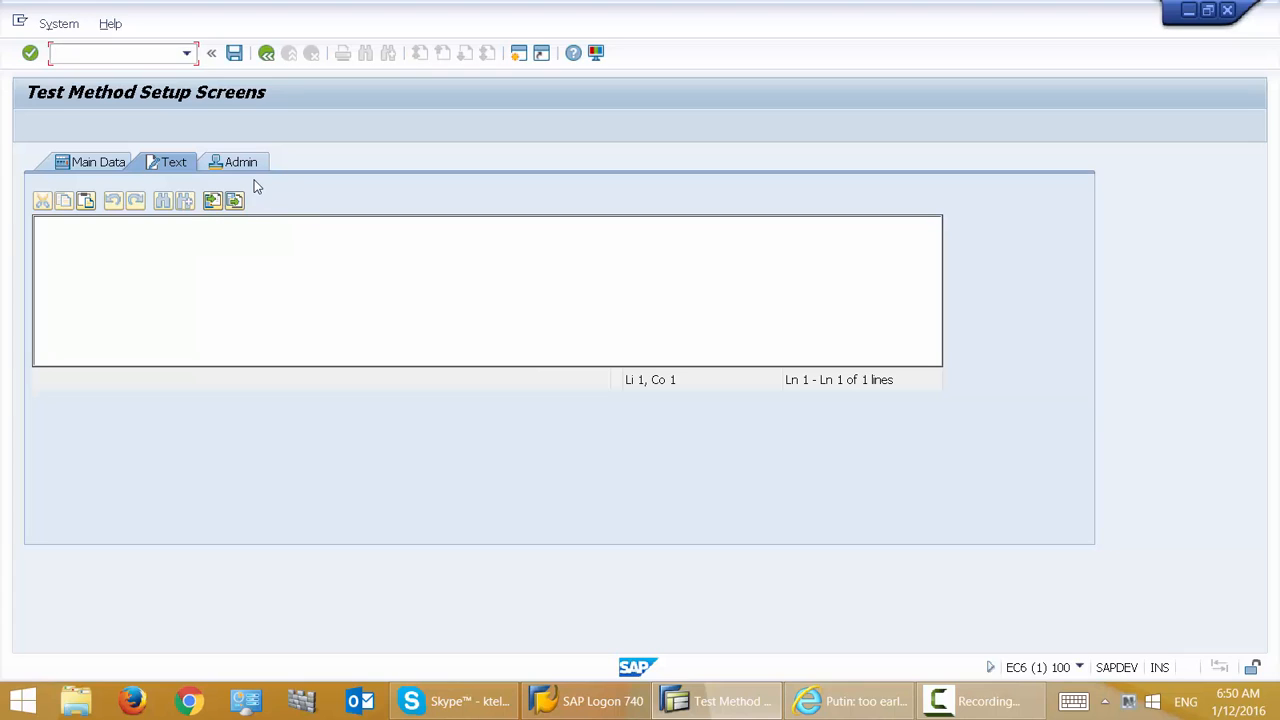
click(96, 168)
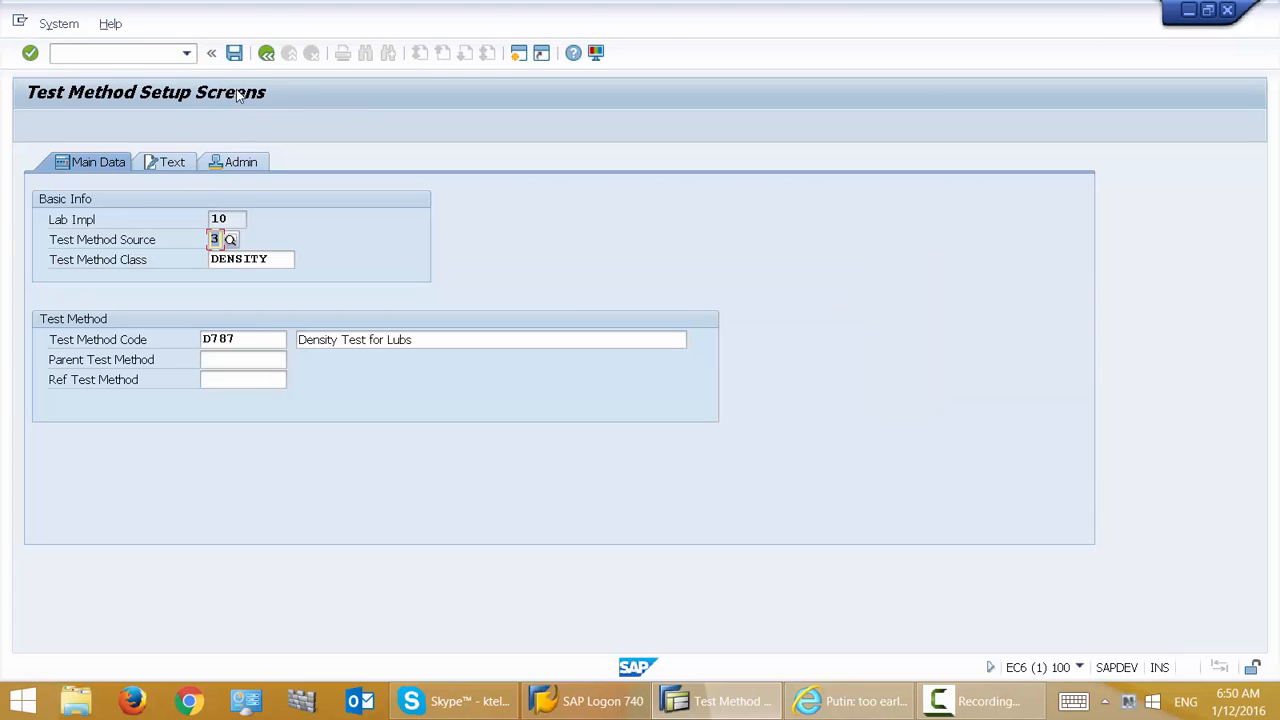
click(234, 53)
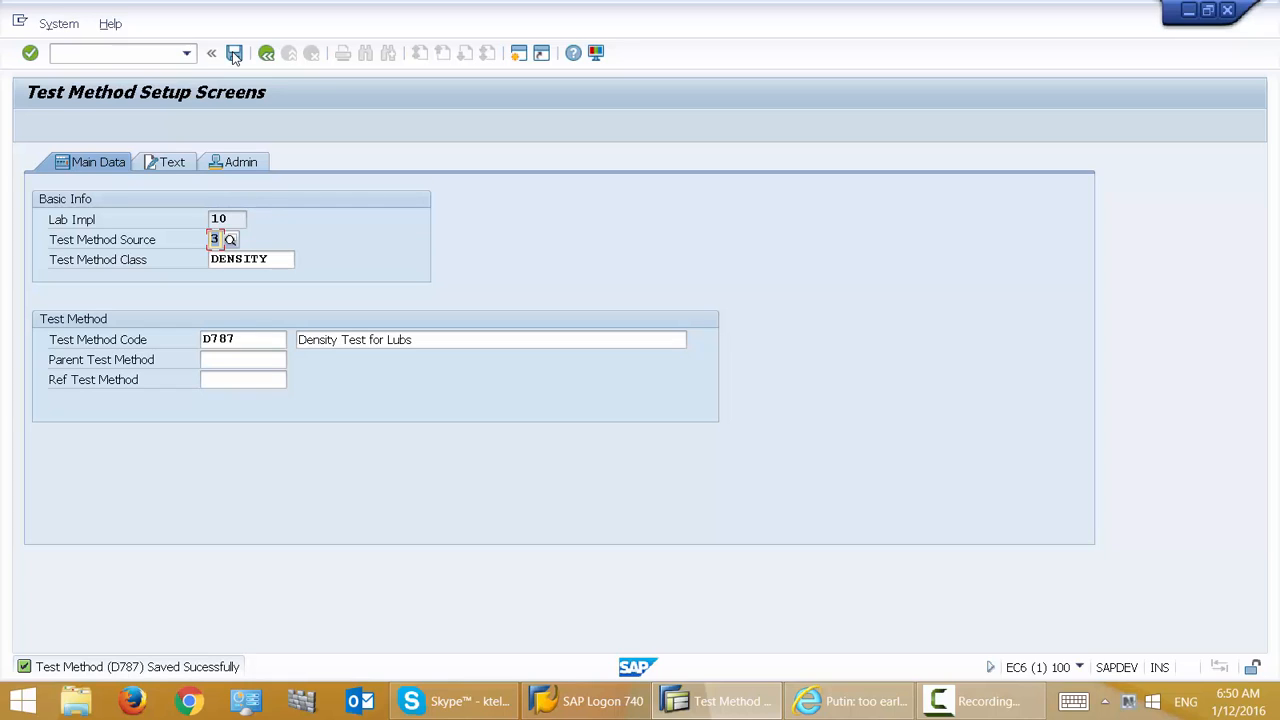
Review the text and main data of the saved test method and return to the test methods list.
click(151, 165)
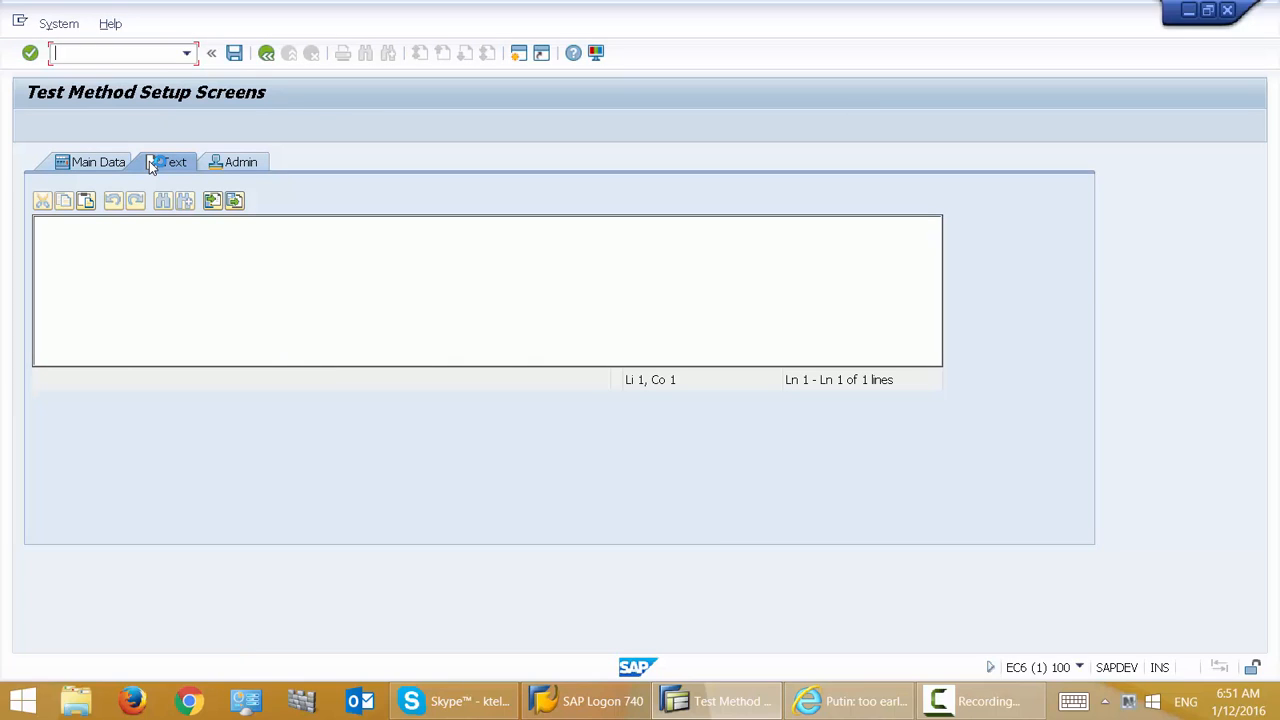
click(100, 166)
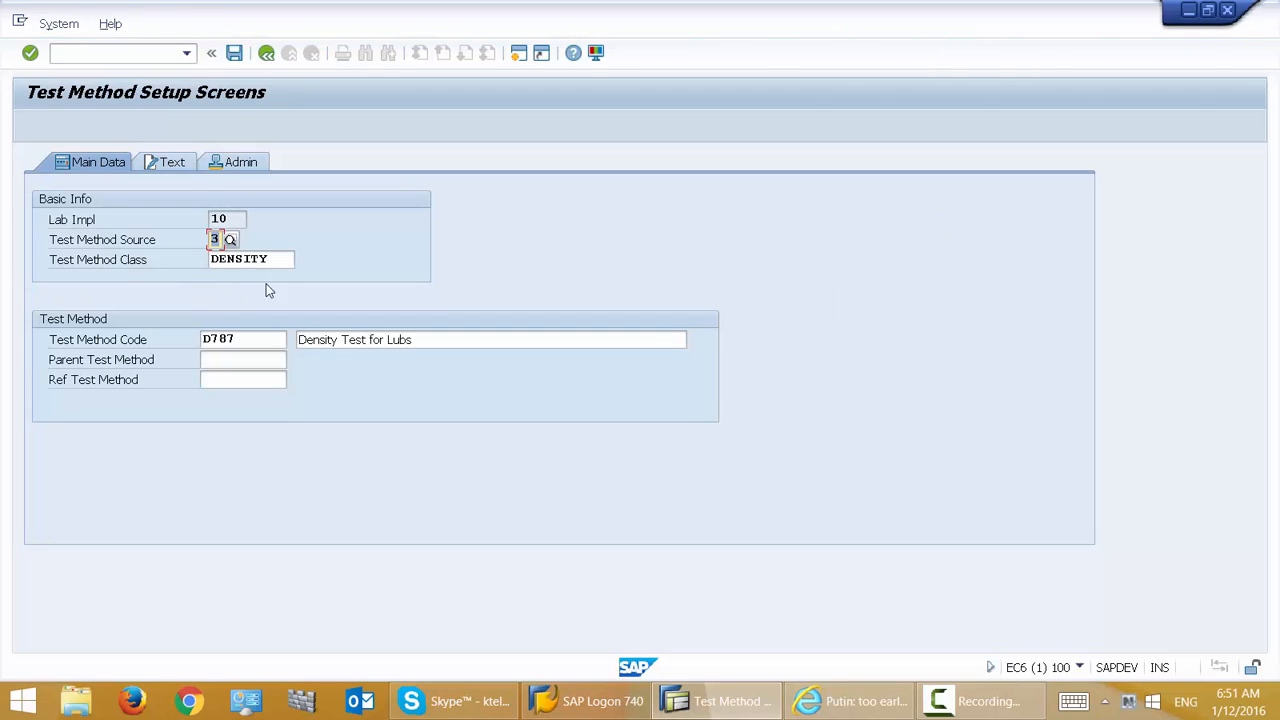
click(237, 339)
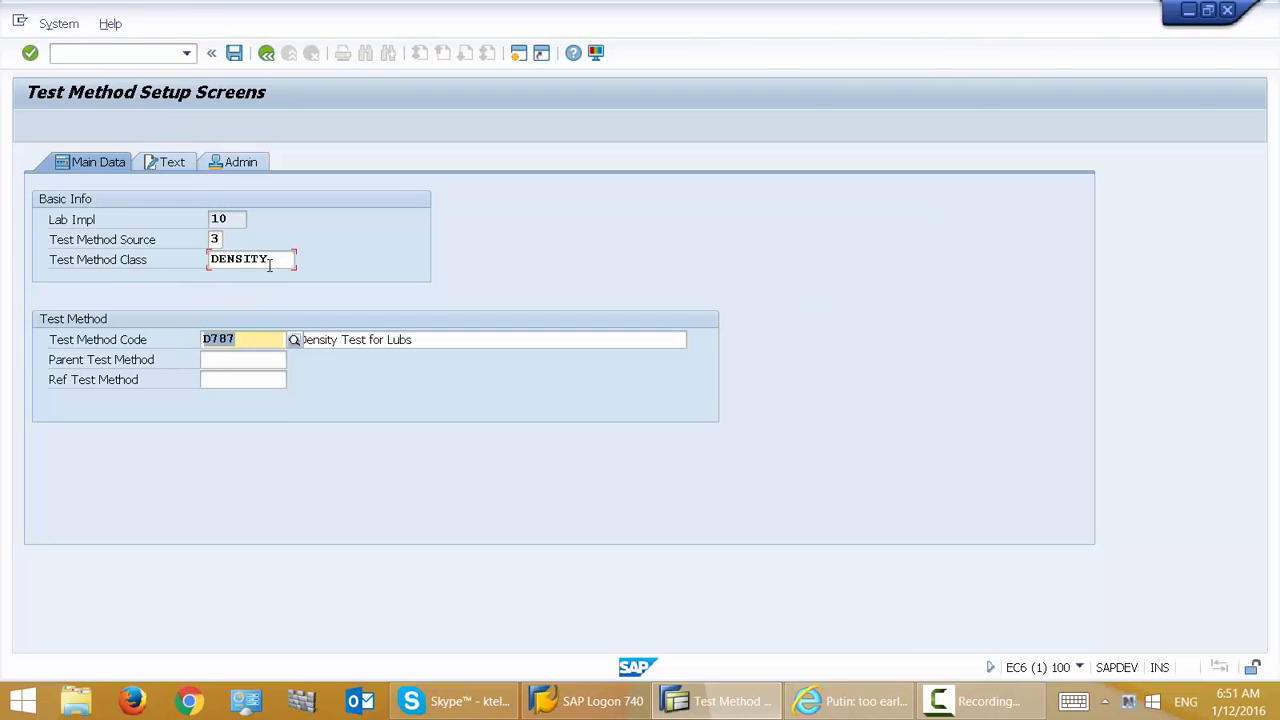
double_click(288, 261)
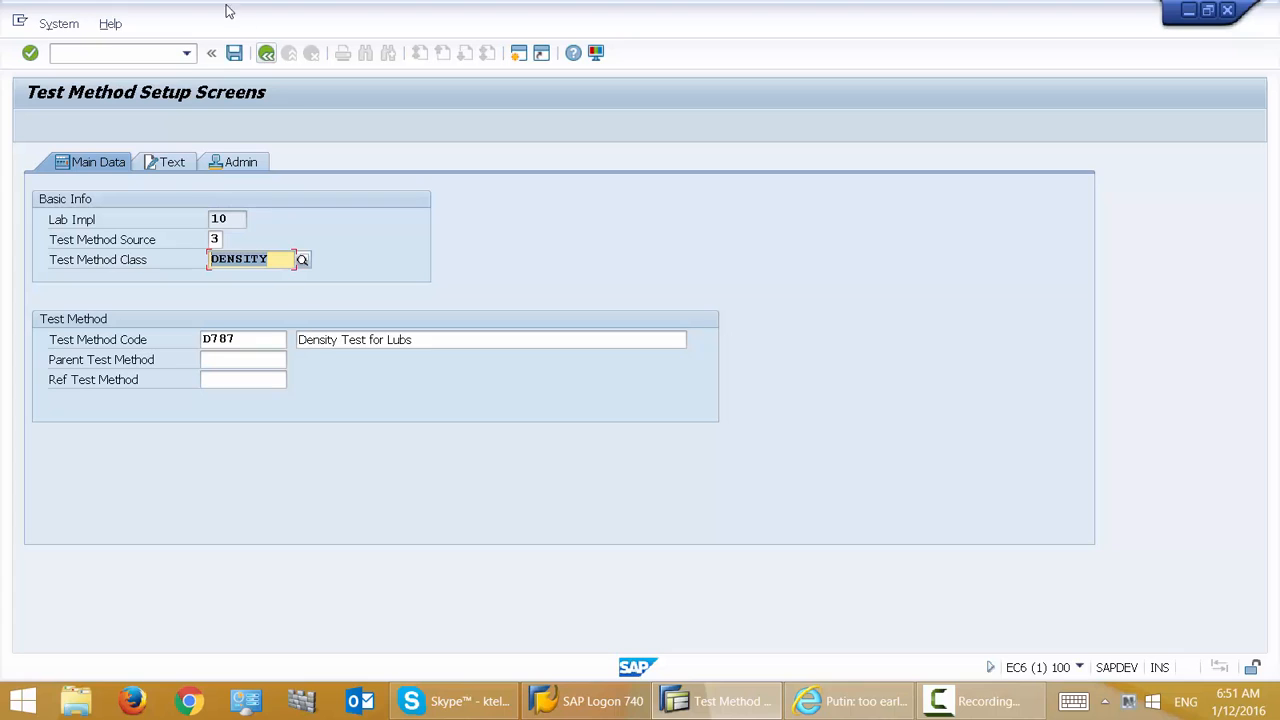
click(262, 62)
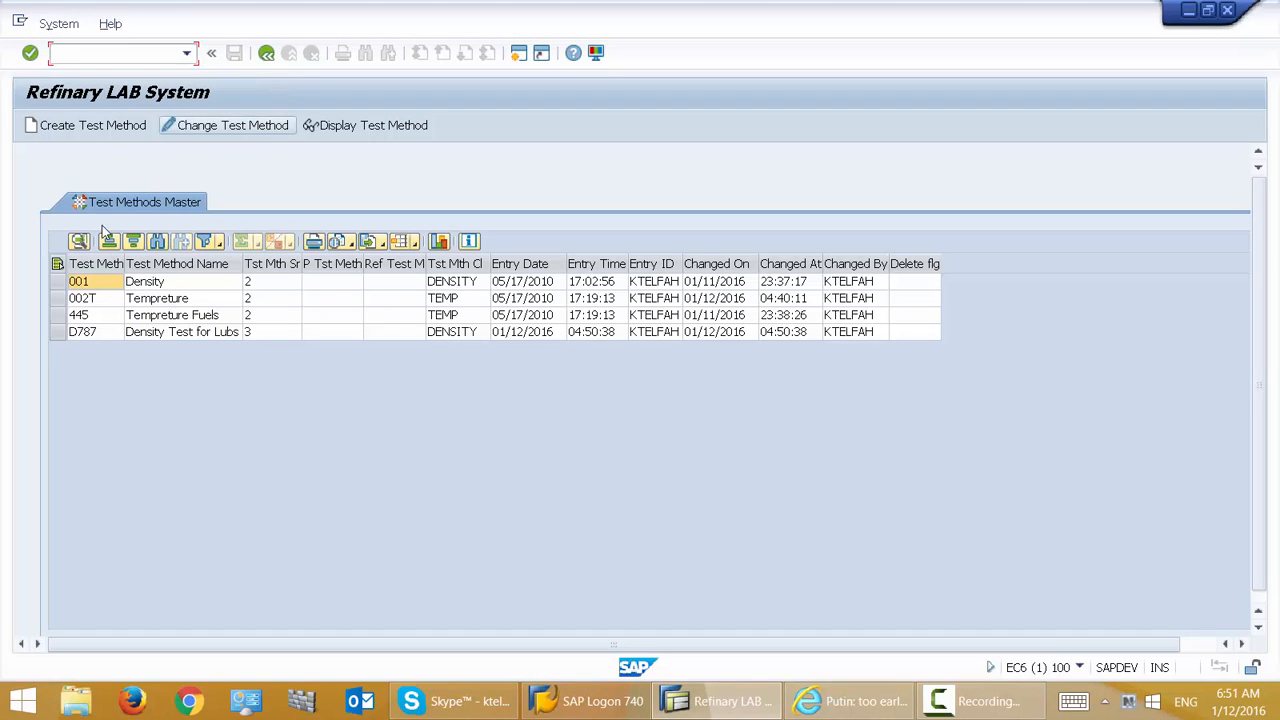
Change the description of test method D787 to "Density Test for Lubs and fuels", save it and return to the list.
click(60, 334)
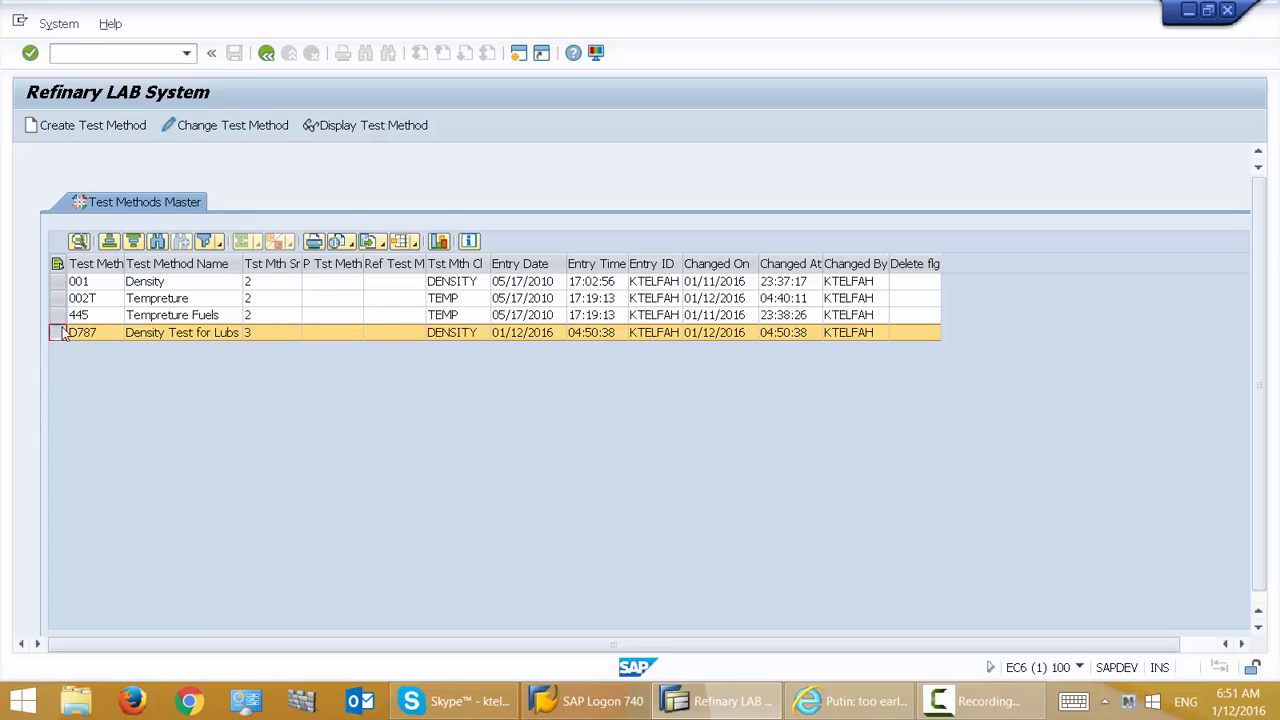
click(233, 128)
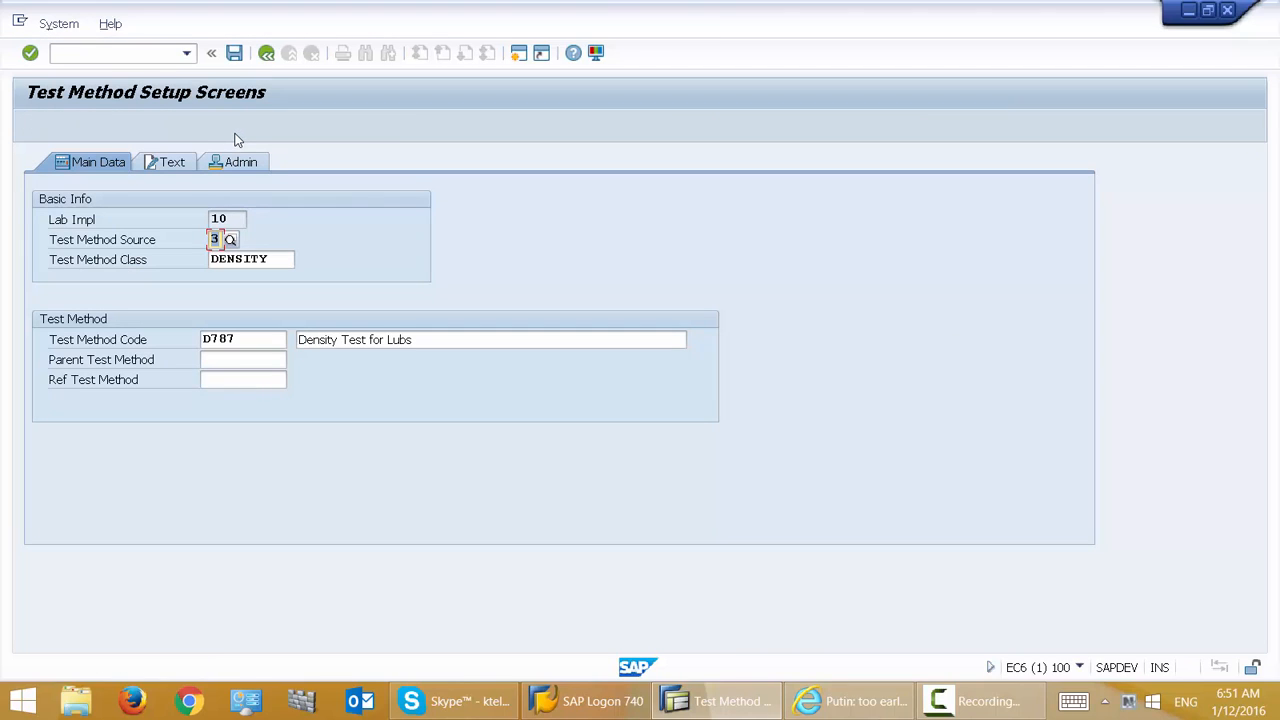
click(478, 342)
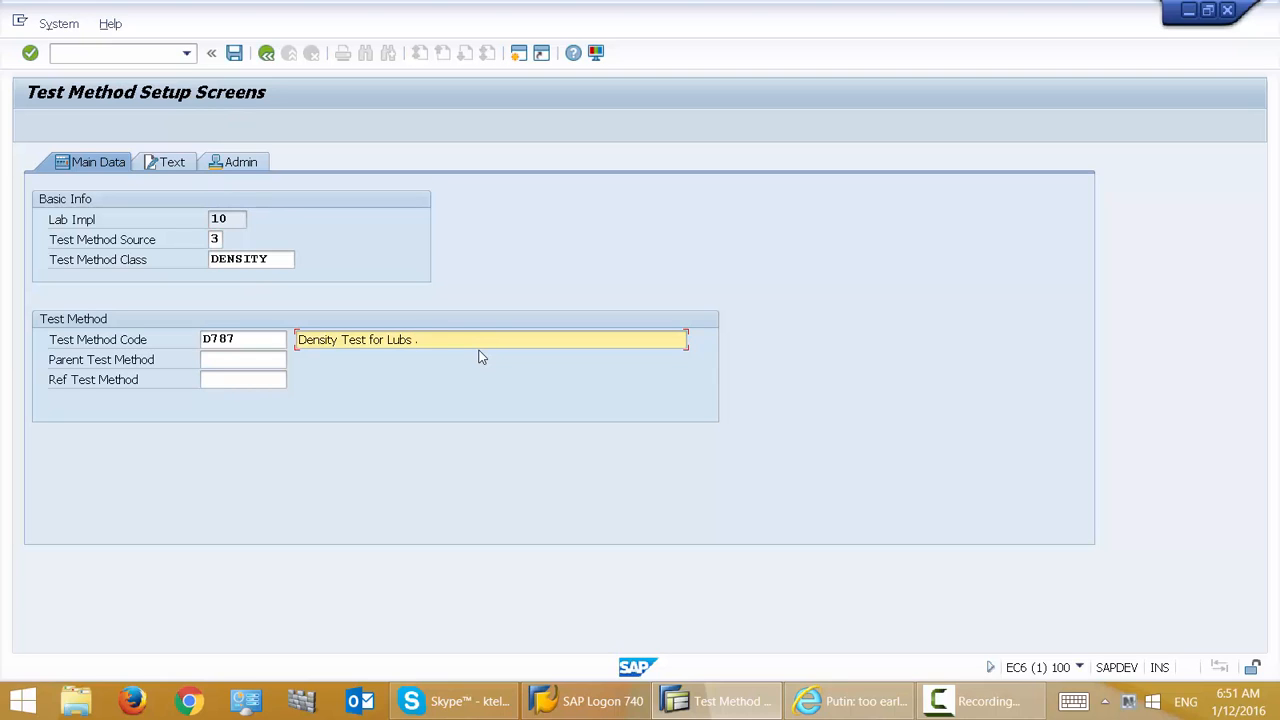
text(and fuels)
click(234, 54)
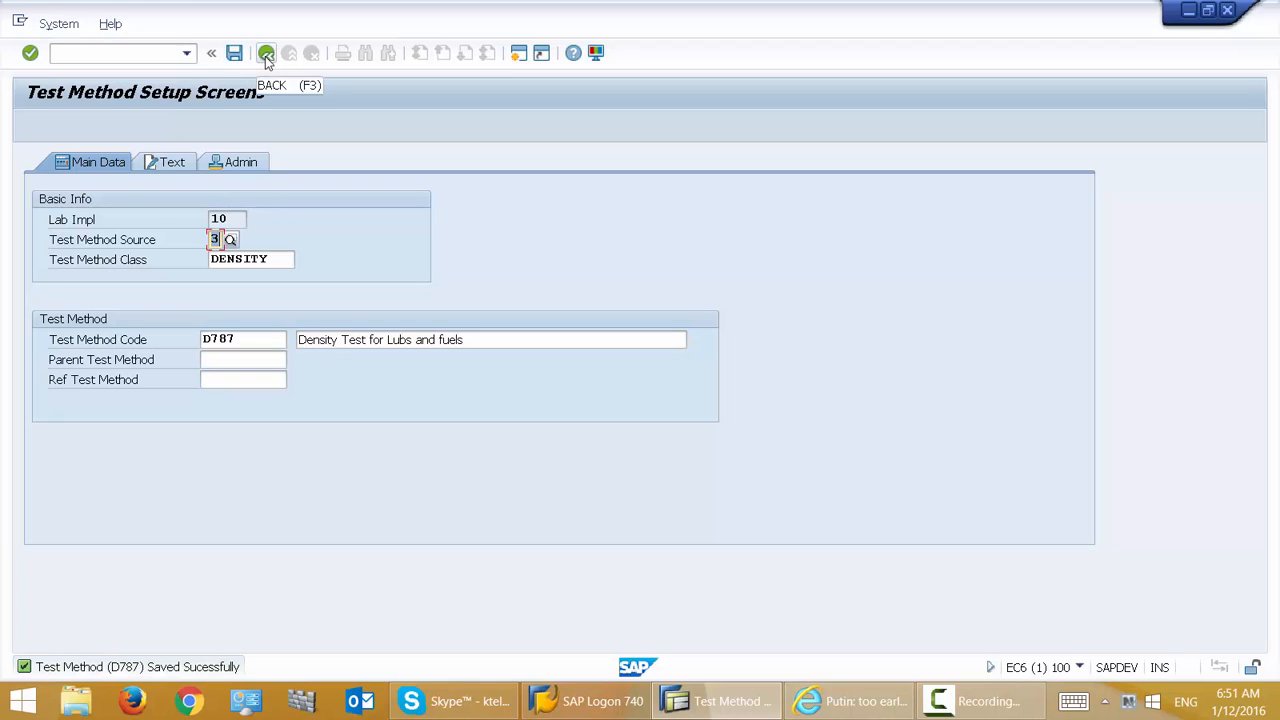
click(266, 53)
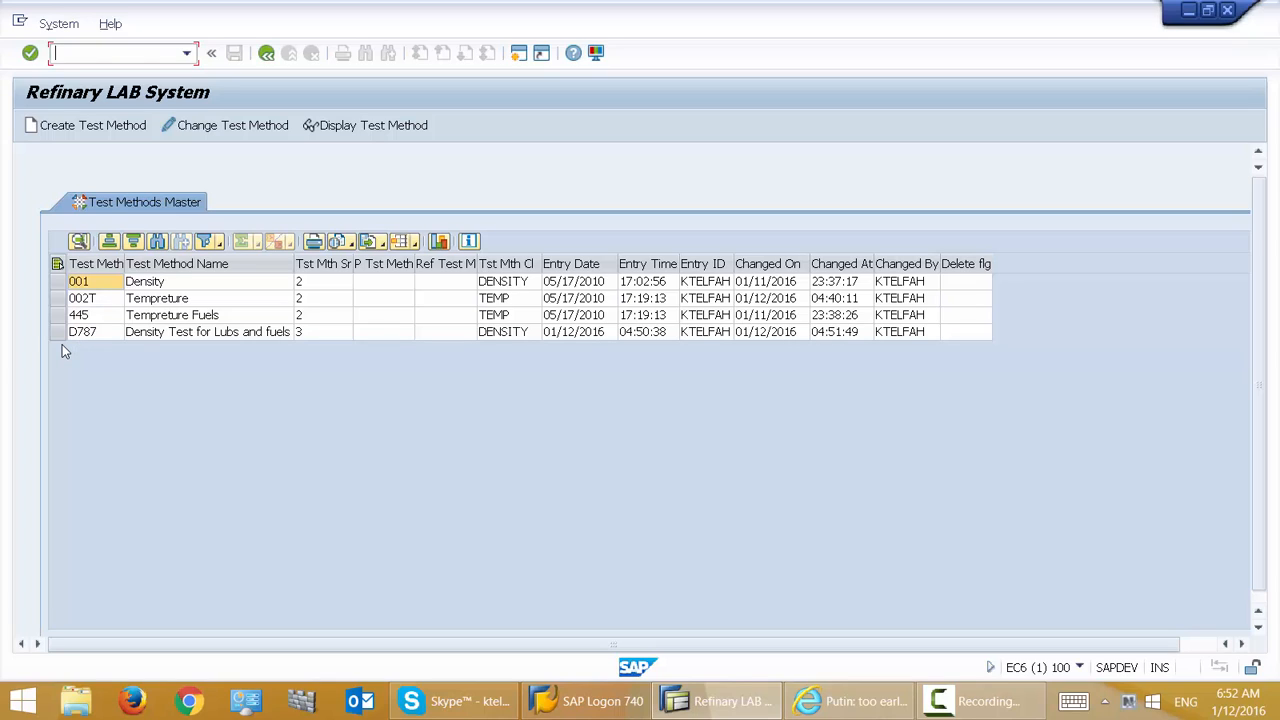
Widen the Test Method Source column and view the possible source values for test method D787.
click(340, 336)
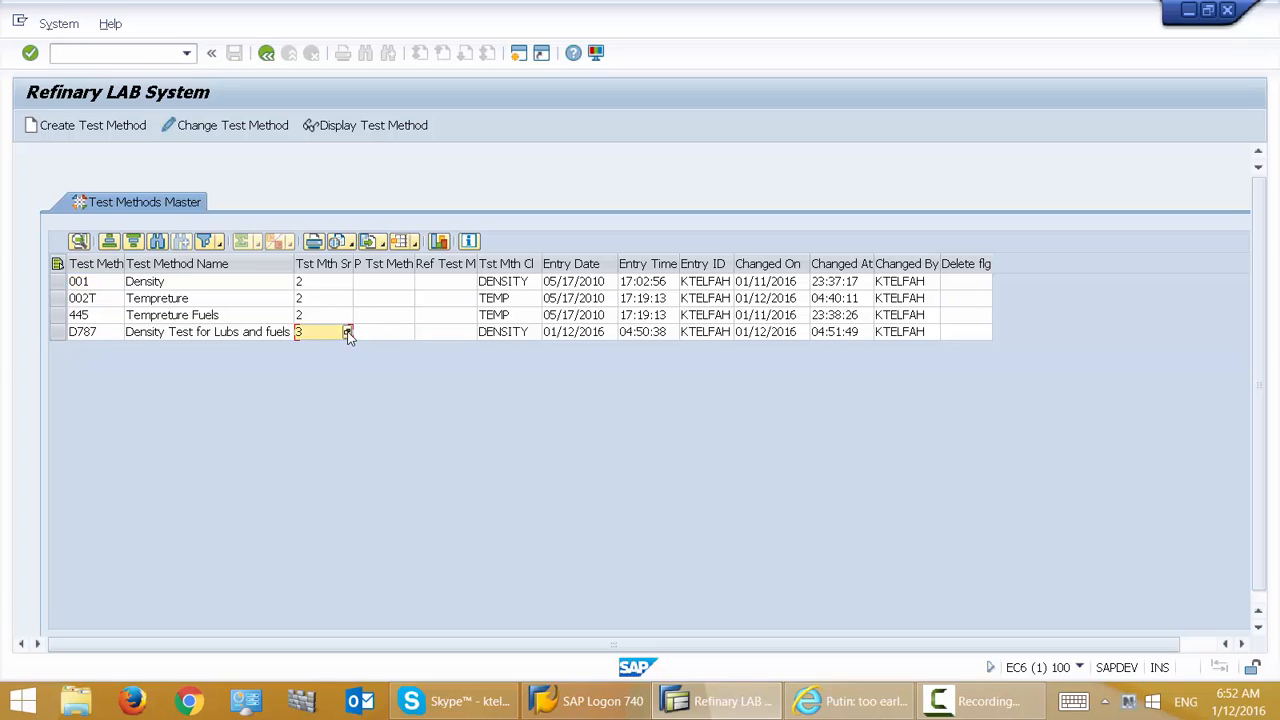
double_click(353, 263)
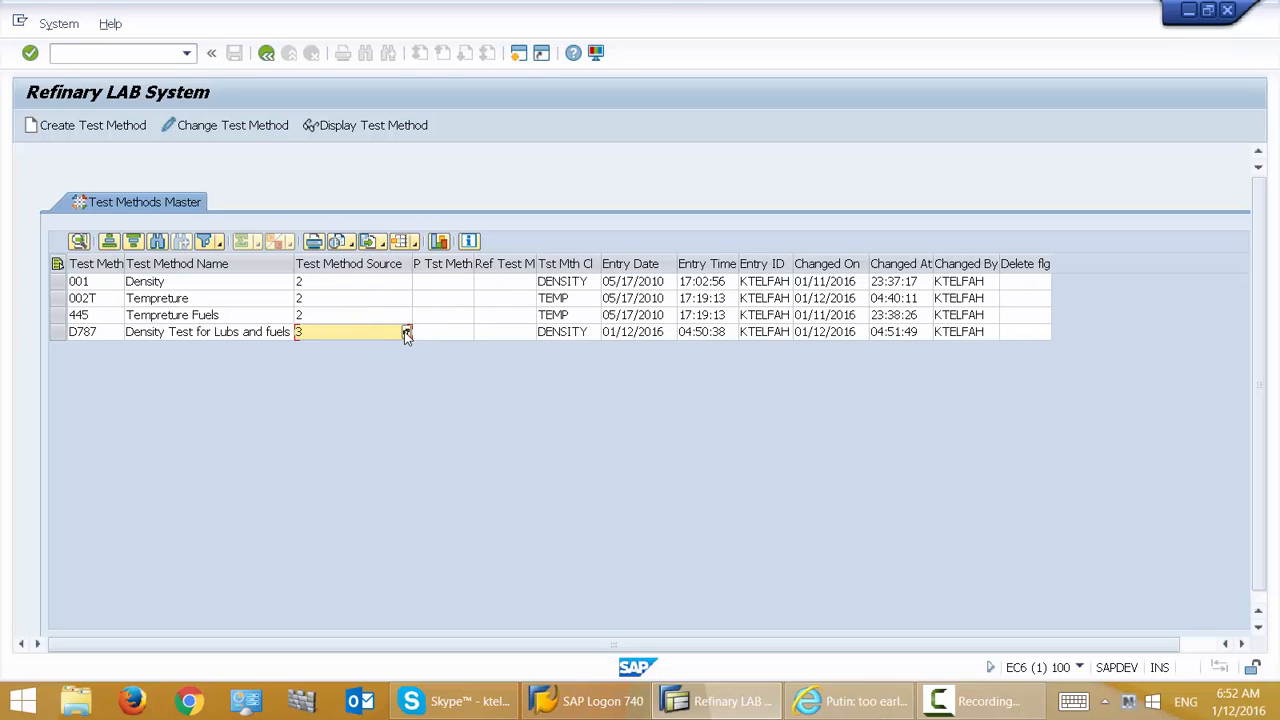
click(406, 335)
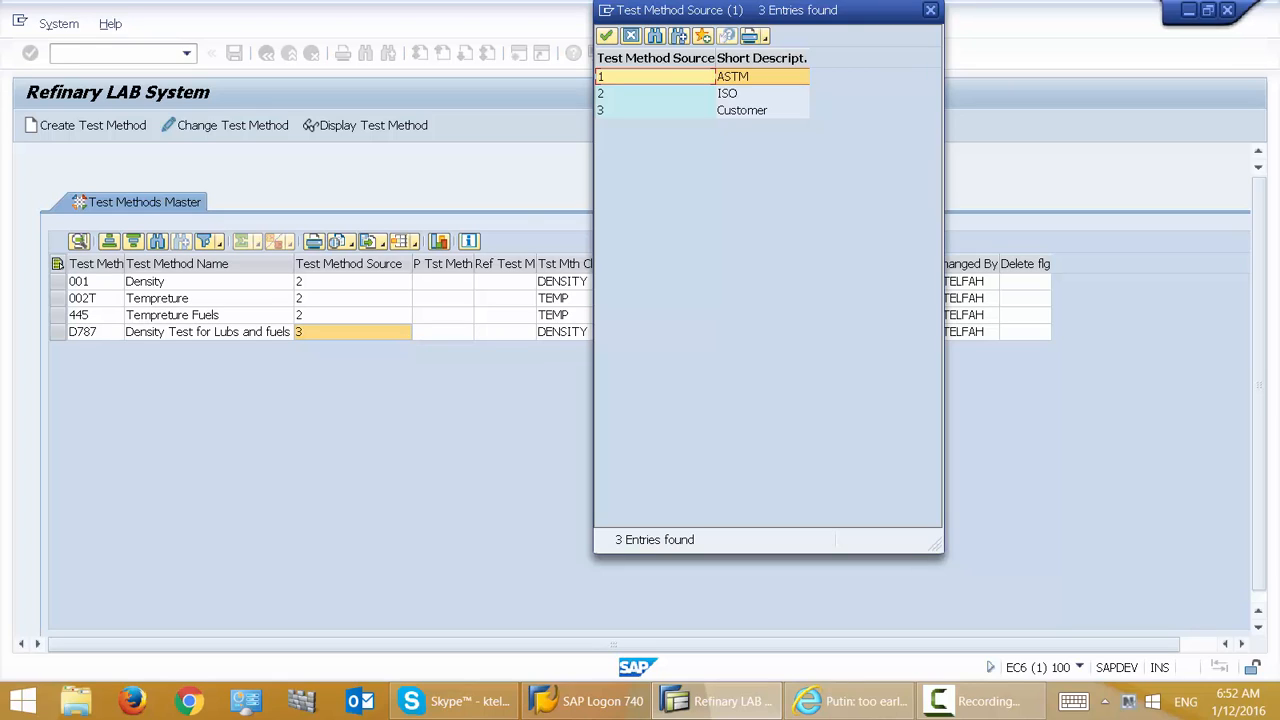
click(930, 10)
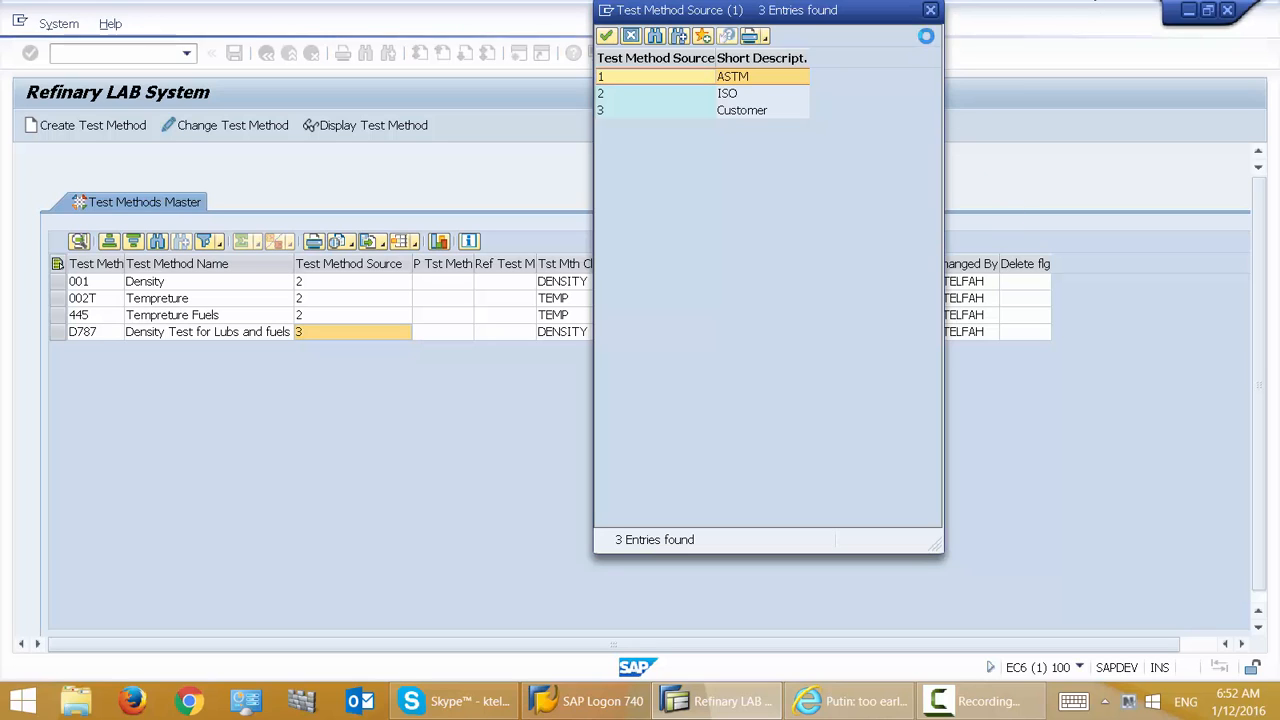
click(987, 708)
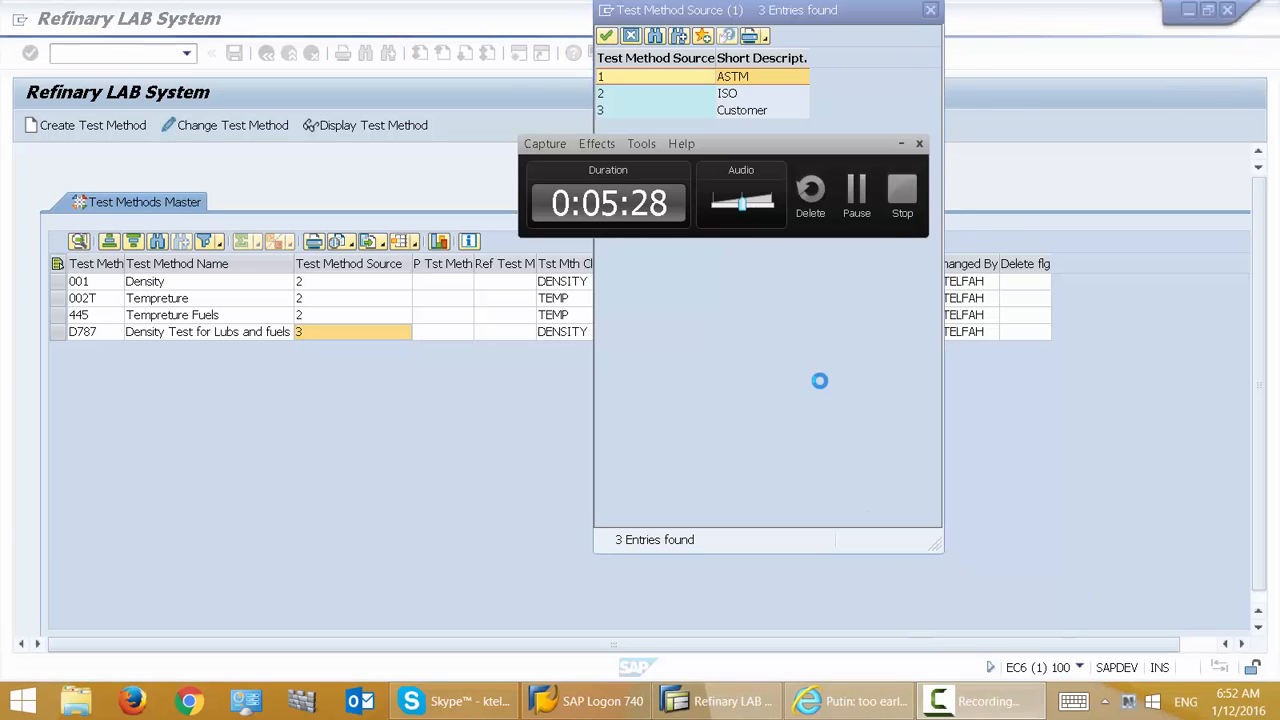